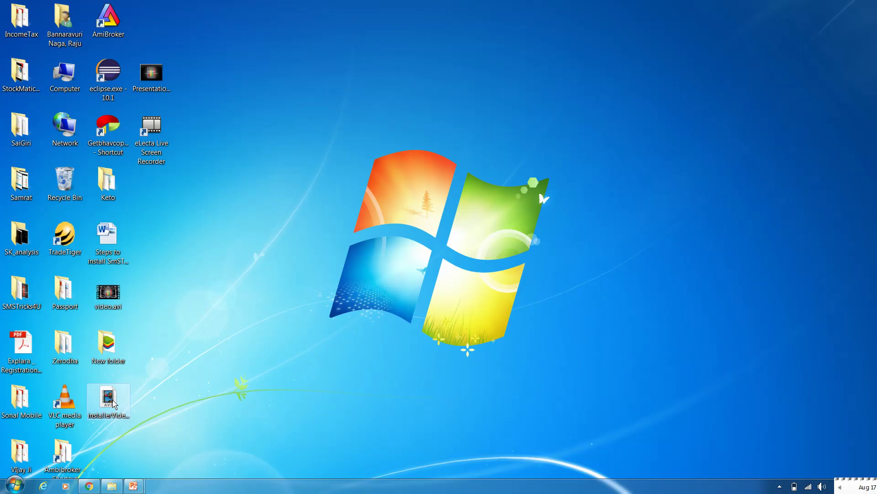
- In Chrome, search Google for 'download bluestack' and open the BlueStacks Offline Installer download page
left_click(91, 487)
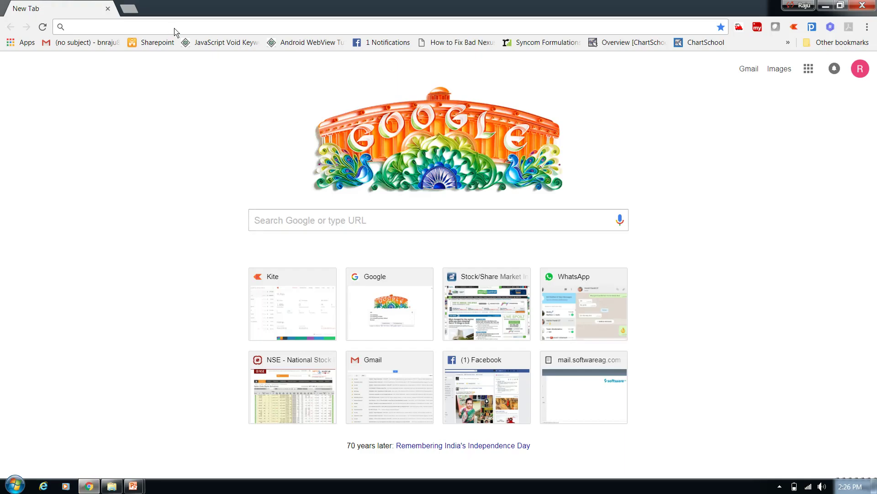
type("google.com")
key("Return")
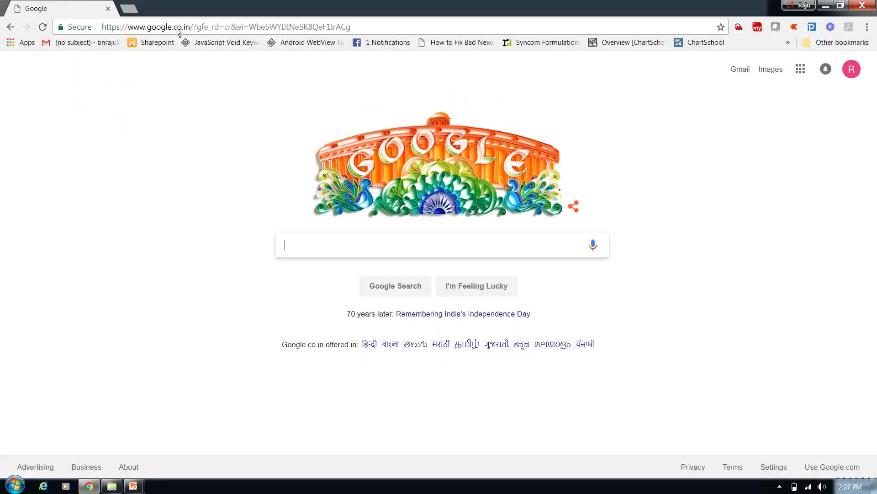
type("down")
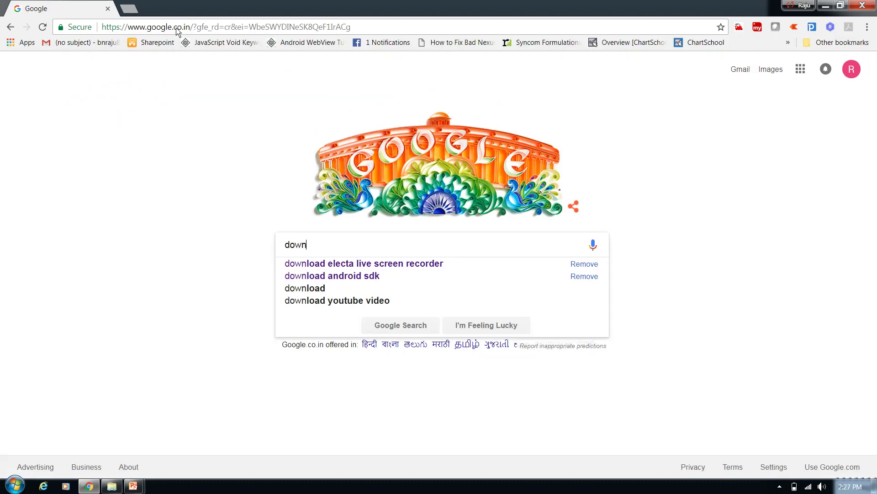
type("load blu")
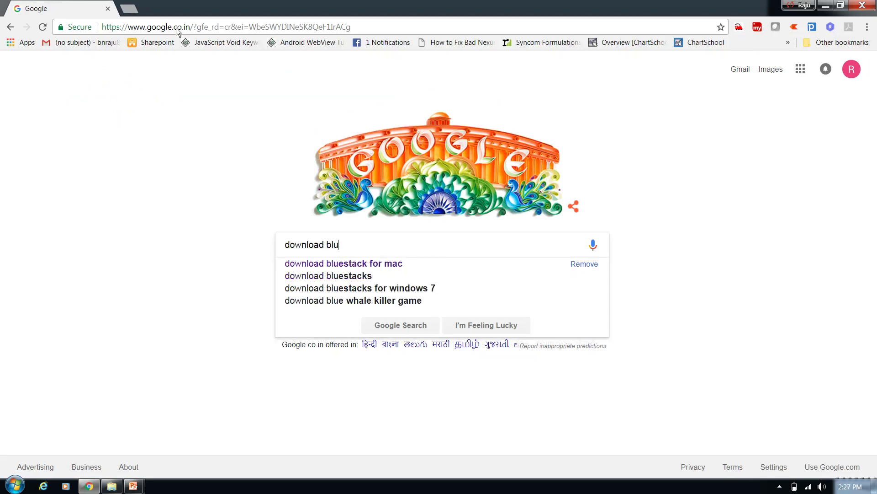
type("estack")
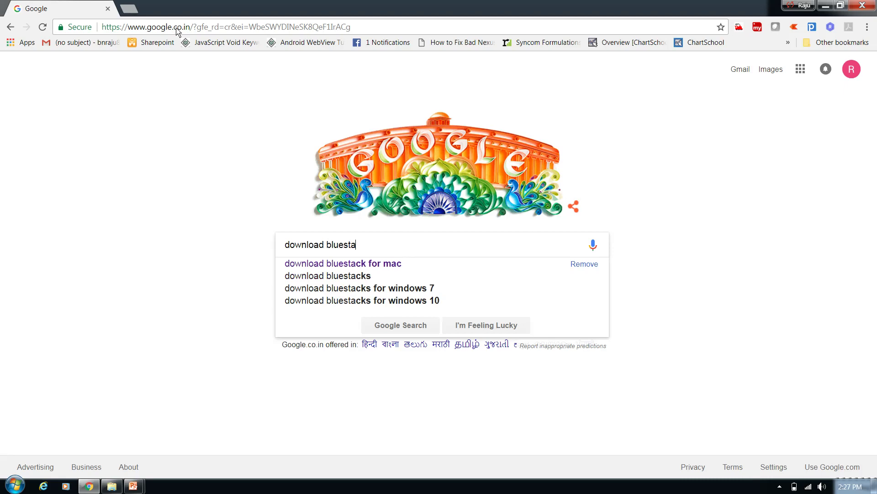
key("Return")
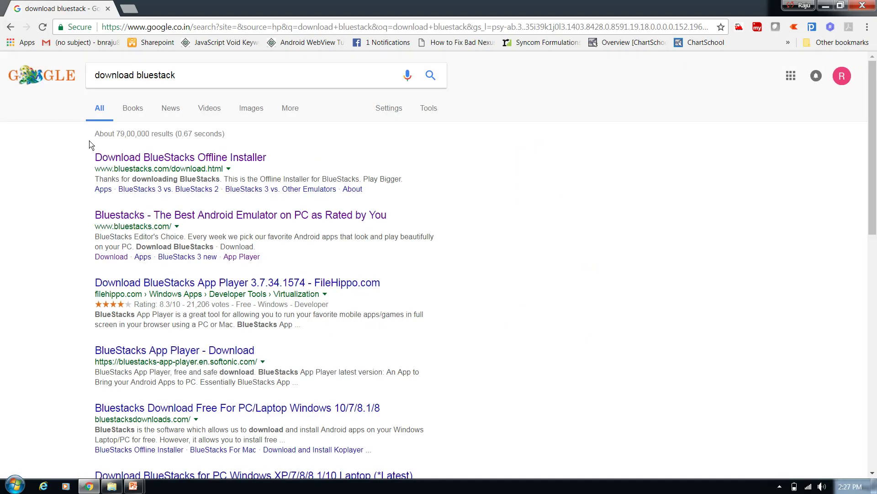
left_click(177, 158)
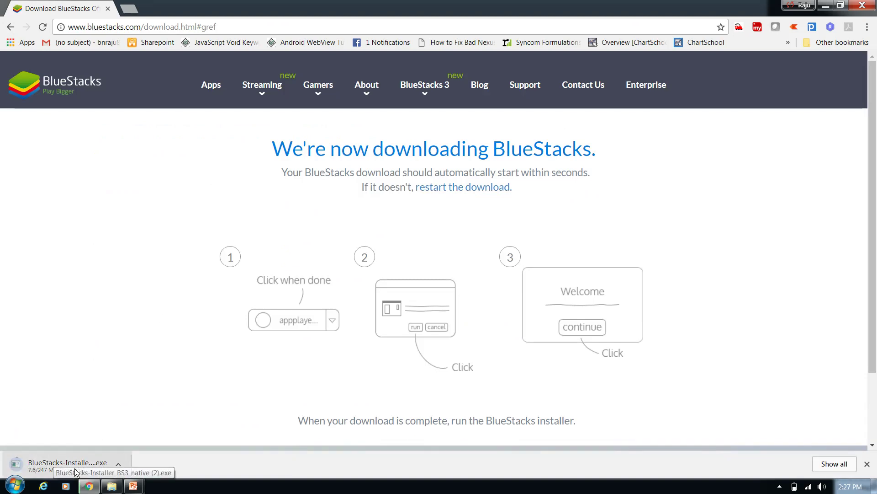
- Run BlueStacks-Installer_BS3_native.exe from New folder, allow it past the security warning, and choose Install now
left_click(112, 486)
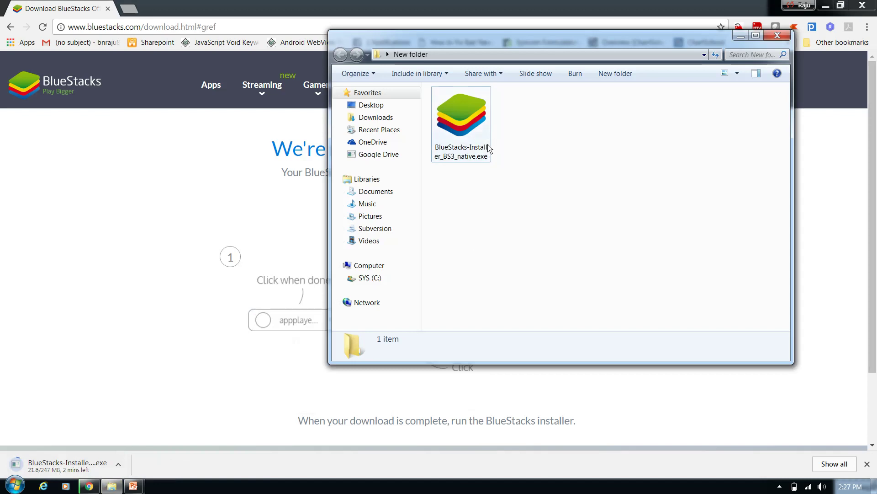
left_click(473, 123)
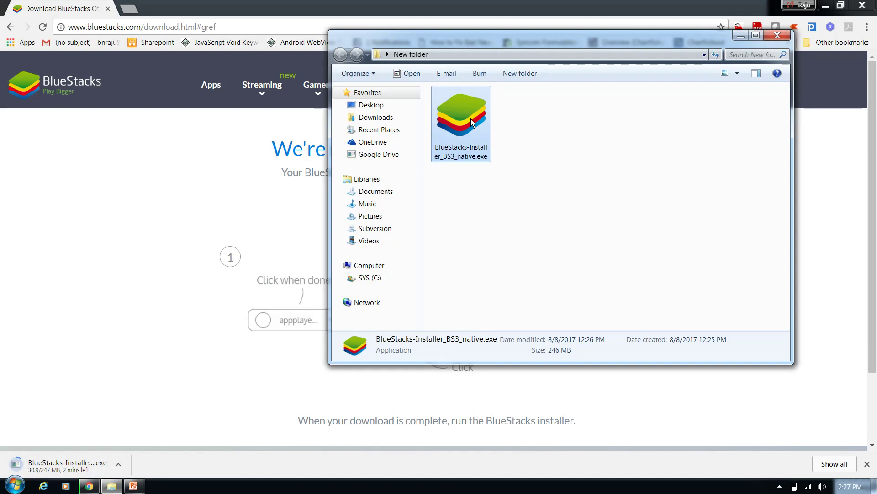
double_click(472, 122)
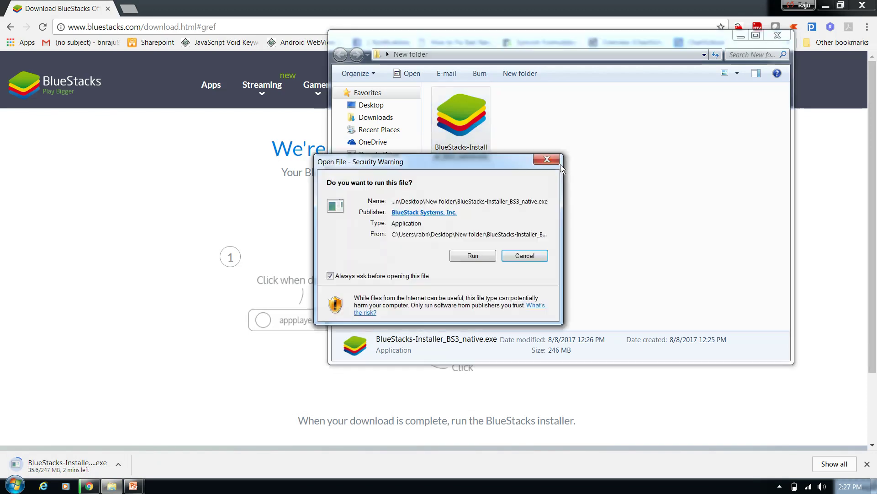
left_click(479, 257)
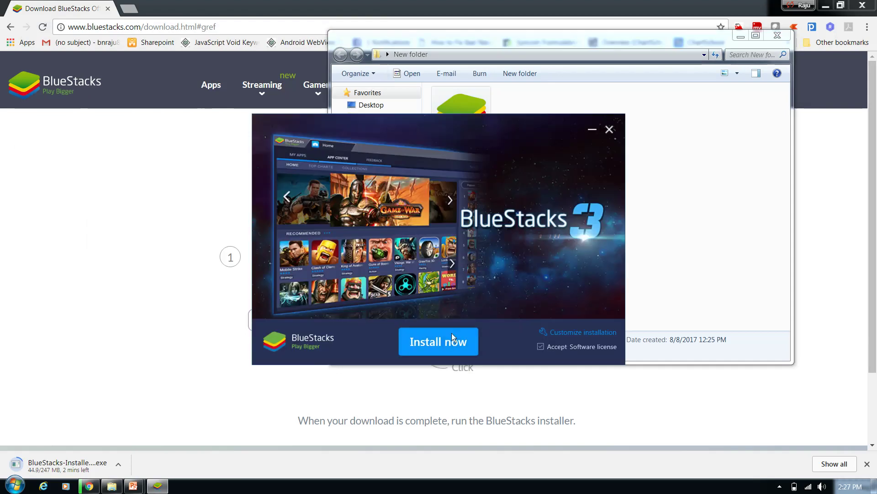
left_click(445, 339)
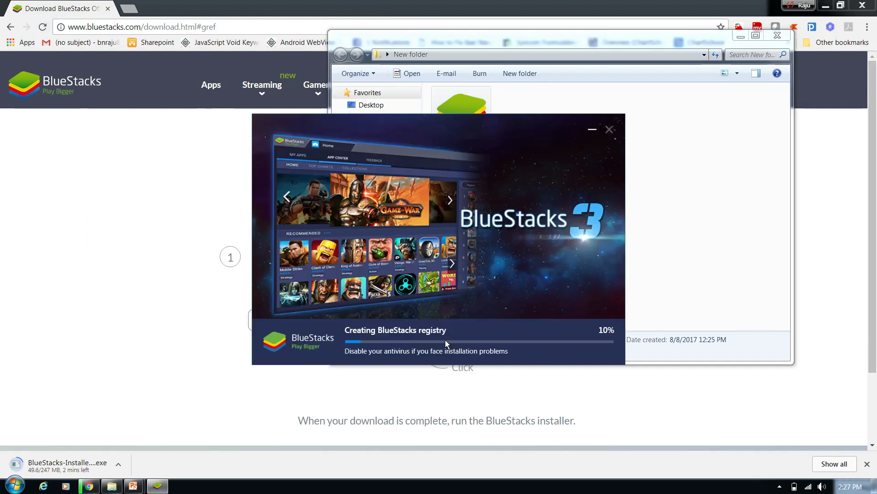
left_click(741, 36)
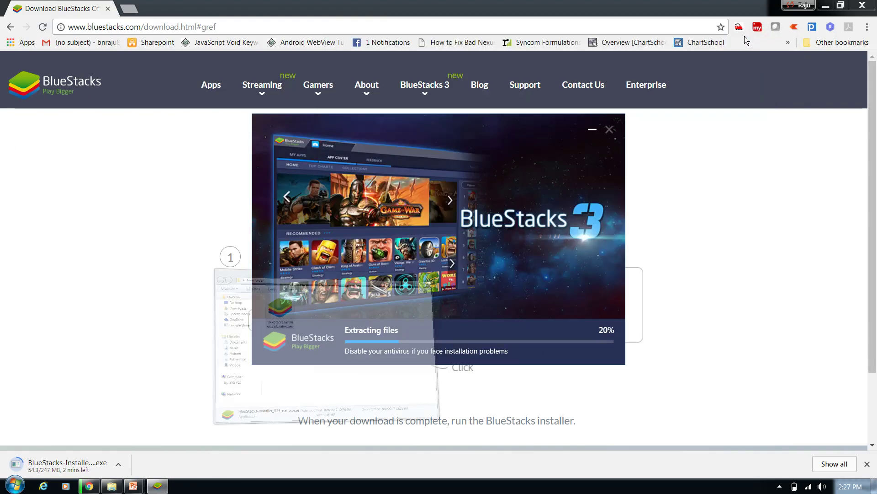
- Minimize Chrome while the BlueStacks installer finishes and launches the Welcome screen
left_click(824, 6)
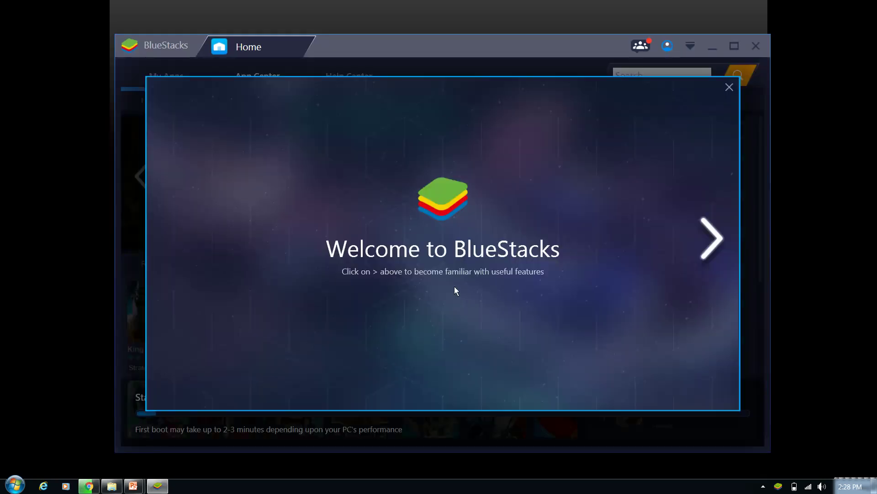
- Advance through the Key mapping, Zooming, Mock location and Change settings slides, then close the tour
left_click(719, 243)
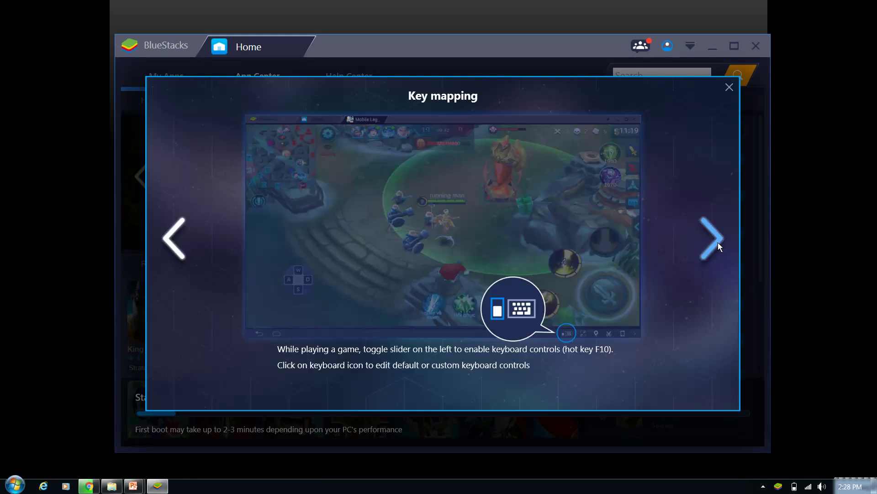
left_click(718, 244)
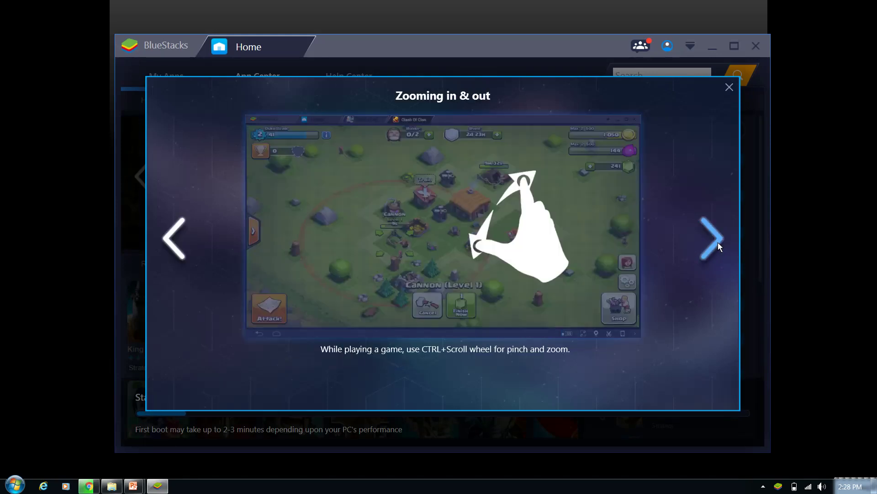
left_click(718, 244)
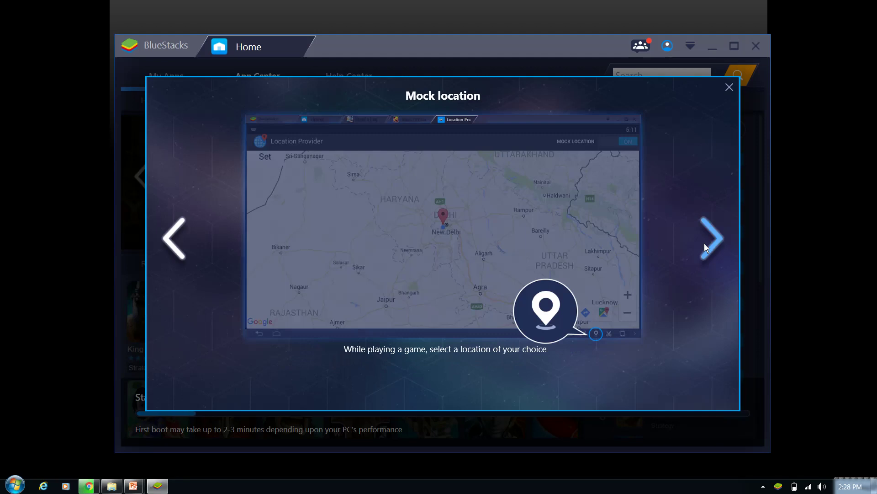
left_click(704, 252)
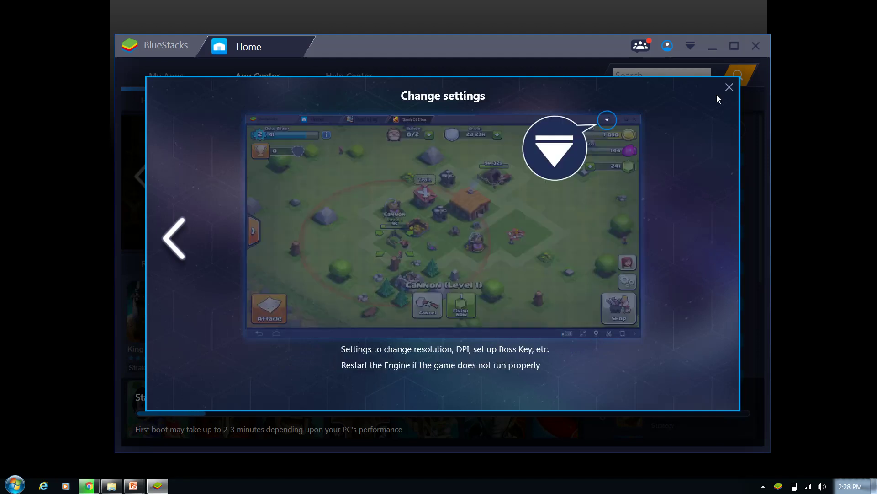
left_click(729, 87)
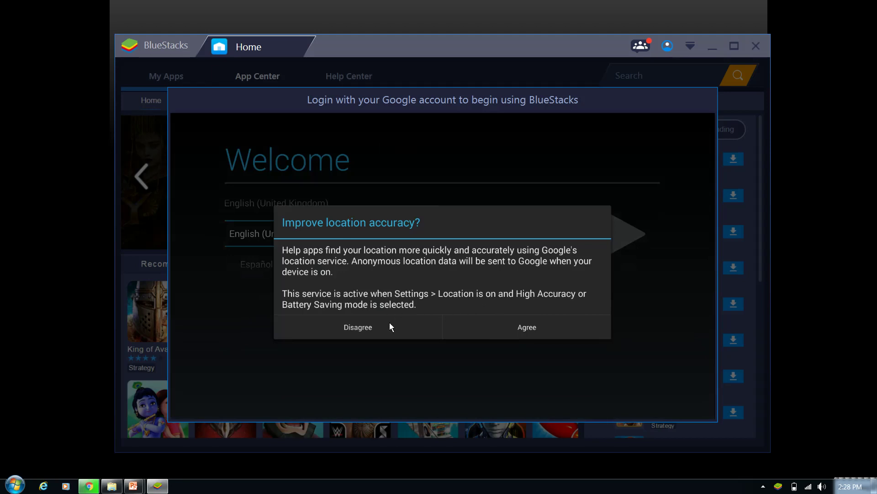
- Decline Google location accuracy, keep English (United States), and continue to the Google sign-in page
left_click(465, 329)
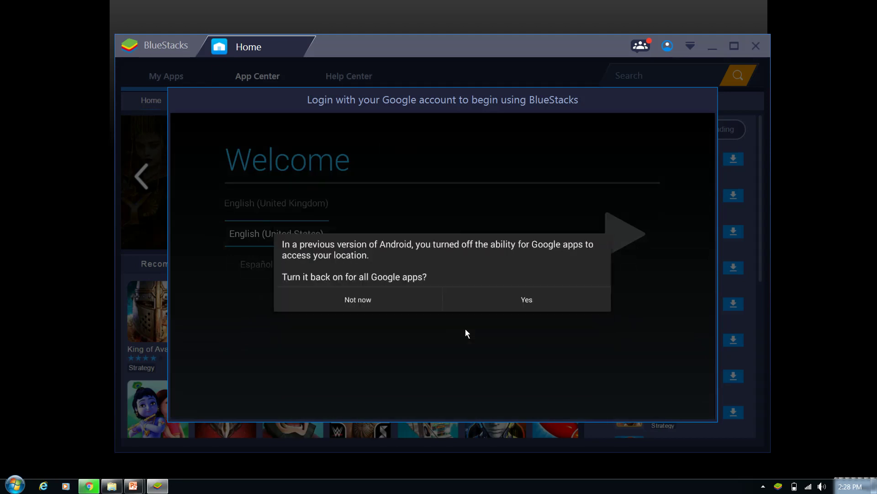
left_click(383, 297)
left_click(364, 300)
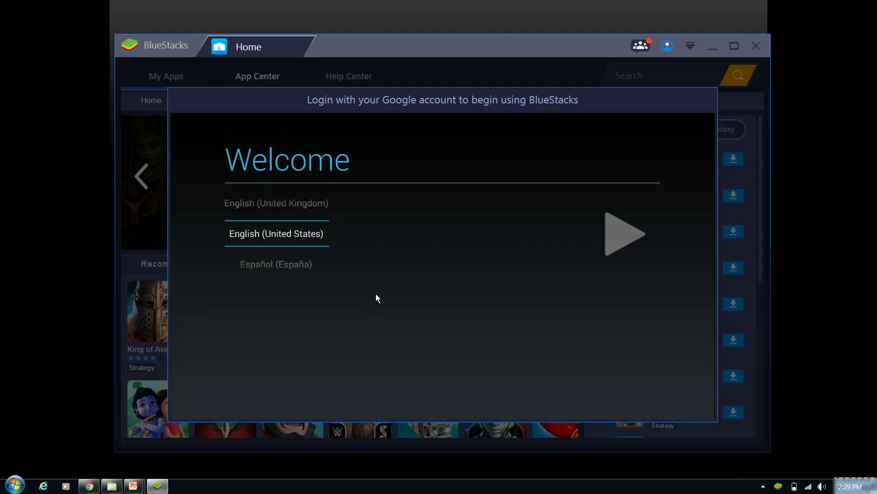
left_click(609, 251)
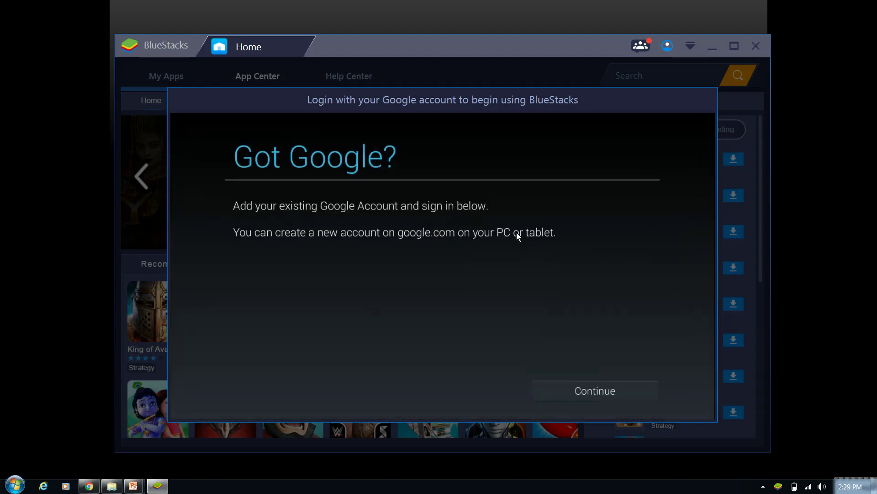
left_click(568, 400)
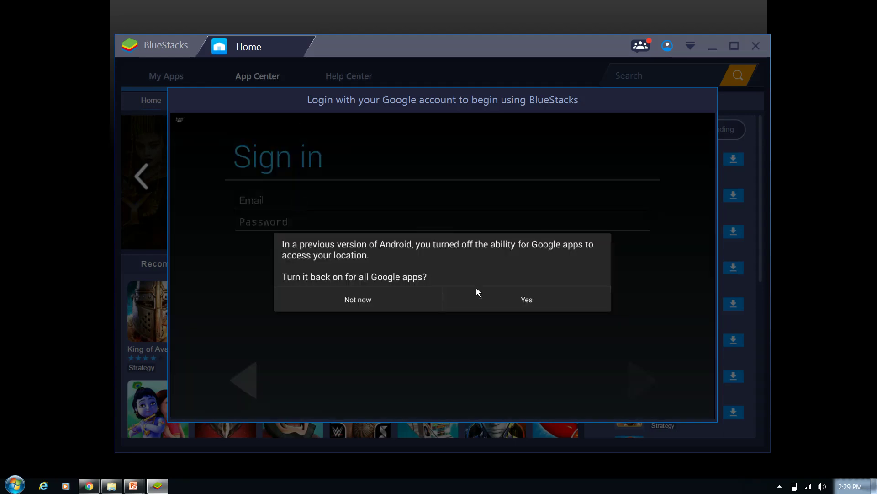
- Turn location access back on for Google apps and enter the Google account e-mail address
left_click(509, 299)
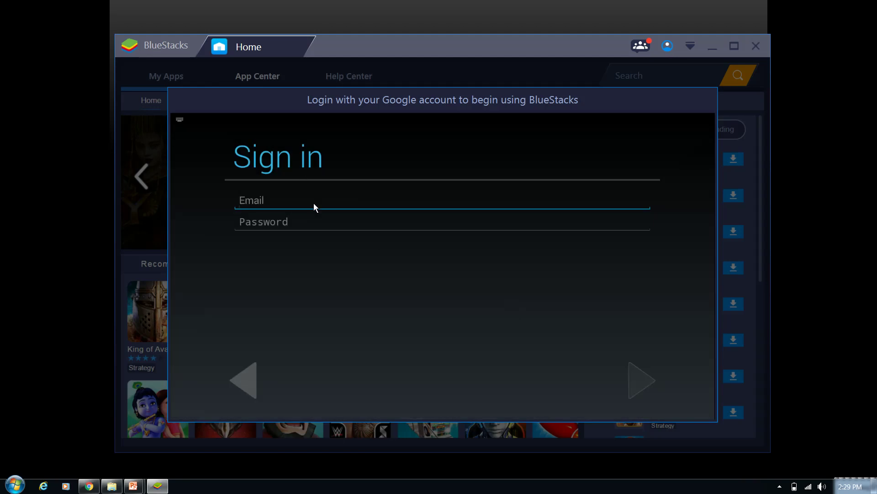
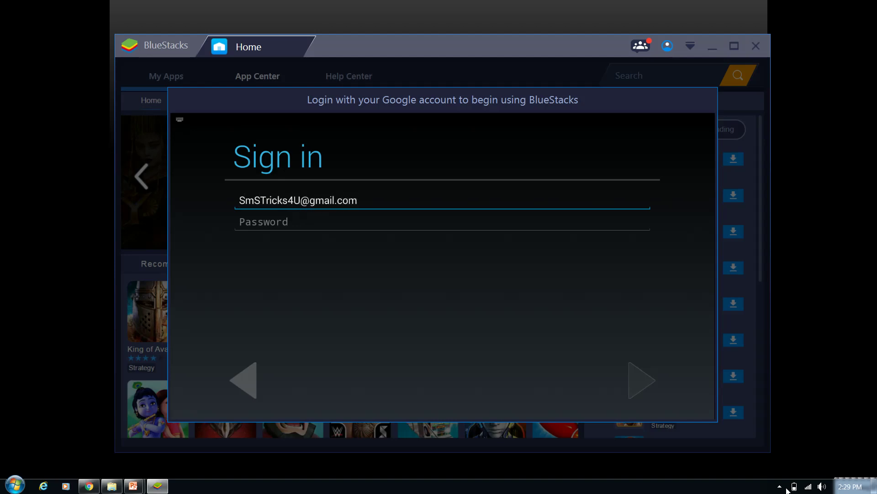
left_click(782, 488)
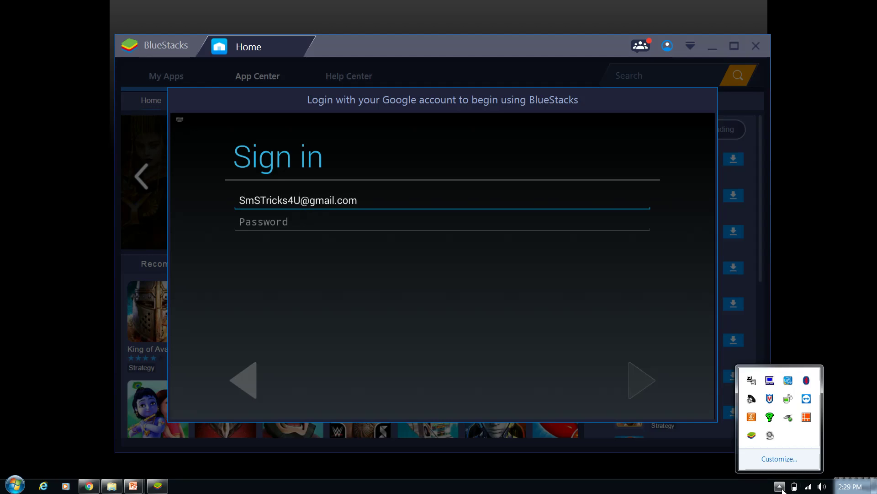
left_click(772, 437)
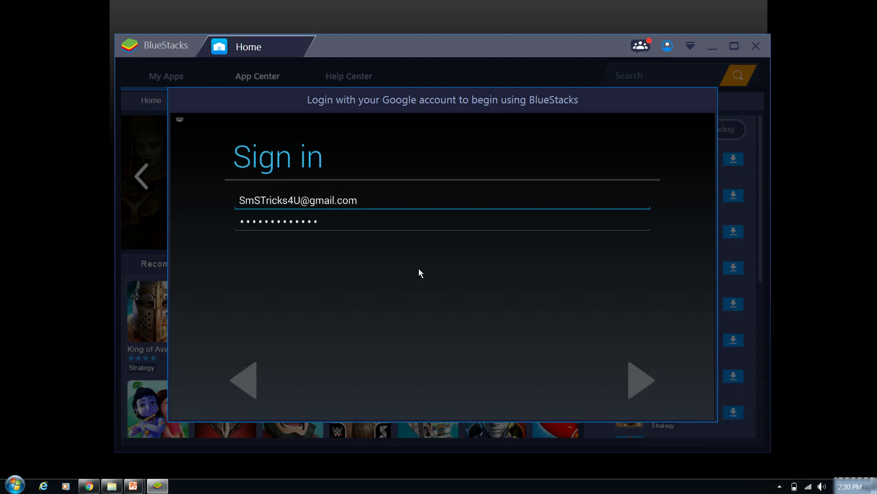
- Submit the sign-in, agree to Google's terms, accept the Google services settings, and confirm the owner name
left_click(642, 380)
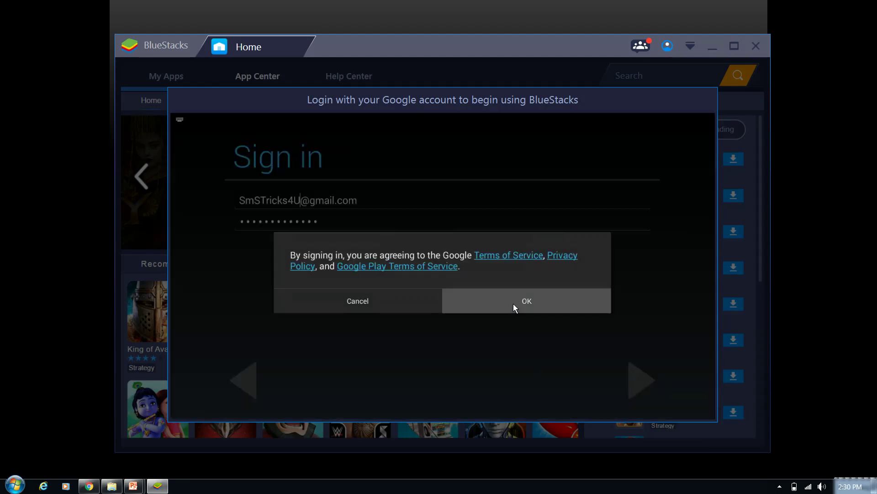
left_click(514, 303)
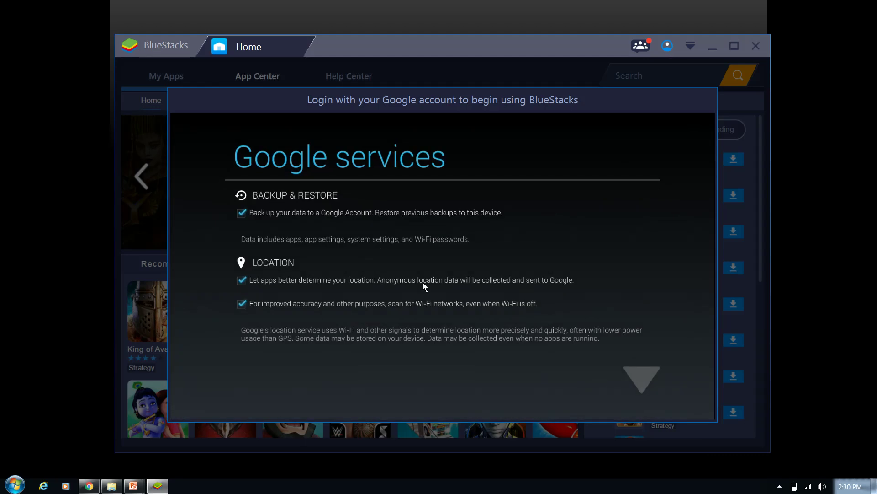
left_click(643, 375)
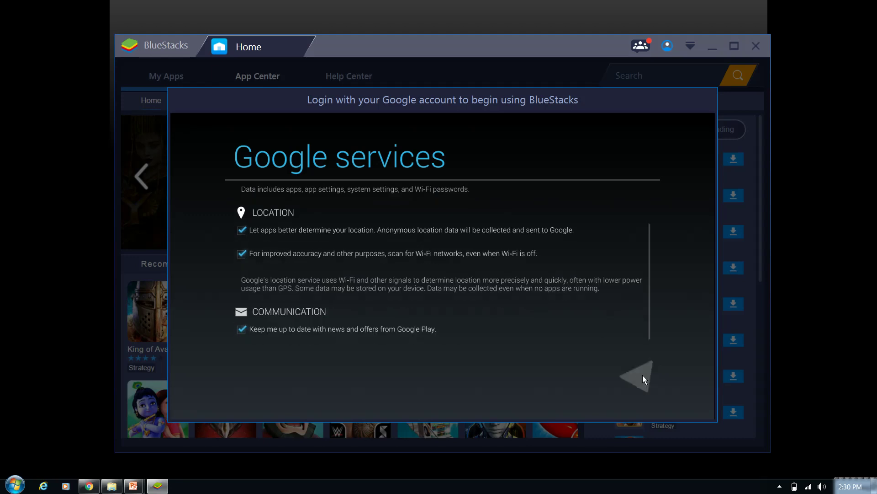
left_click(643, 377)
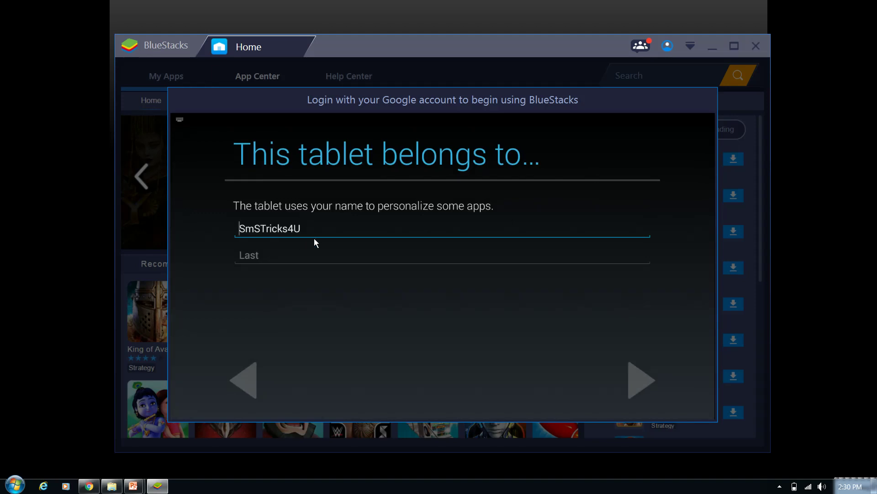
left_click(651, 383)
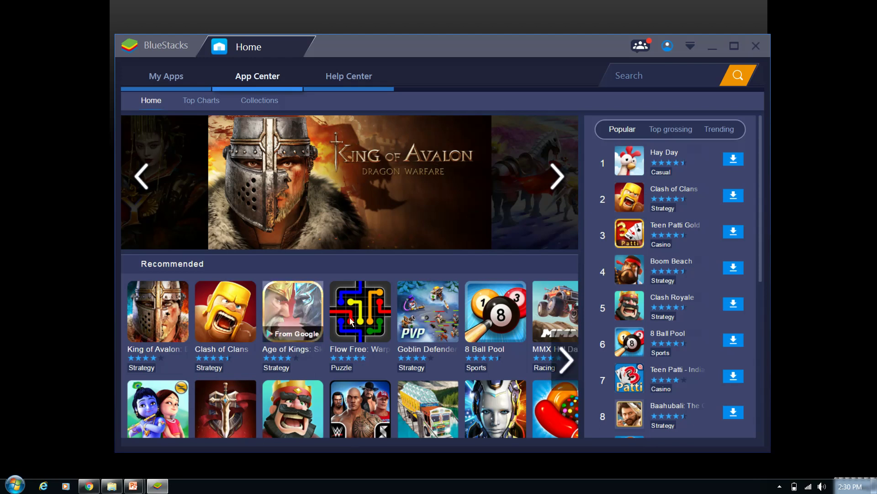
- Search the App Center for 'smSTricks4U'
mouse_move(551, 262)
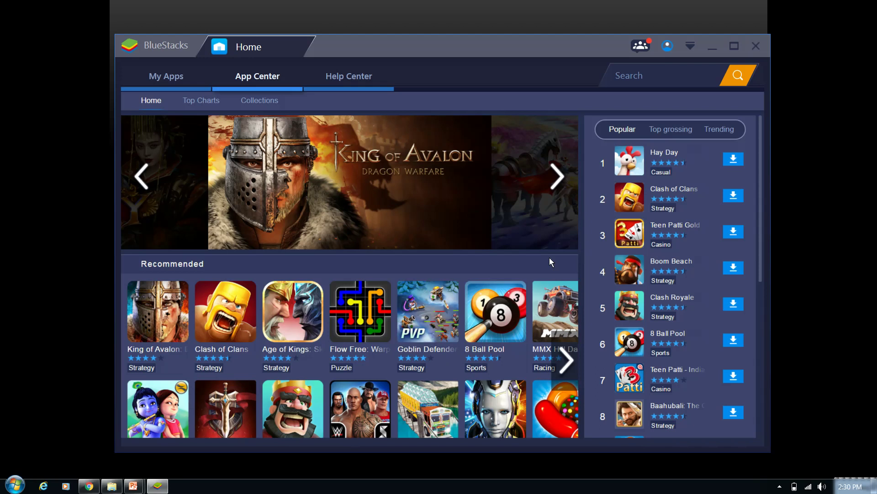
left_click(646, 76)
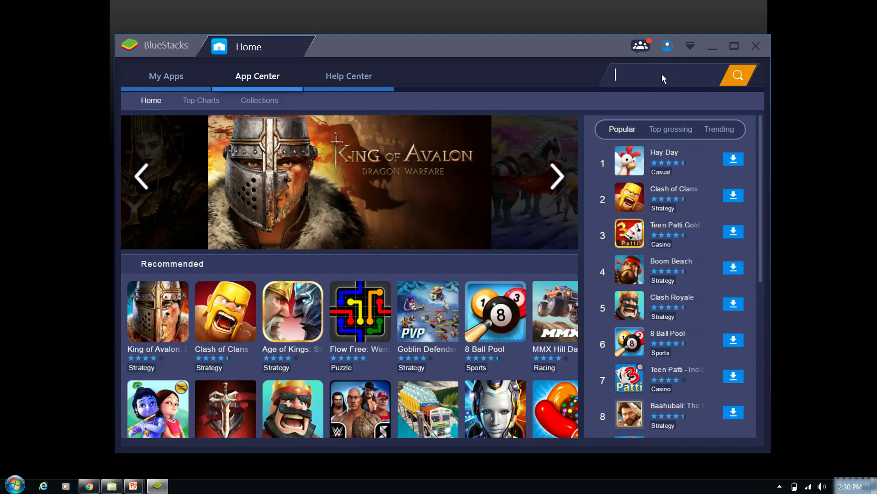
type("smSTricks4U")
key("Return")
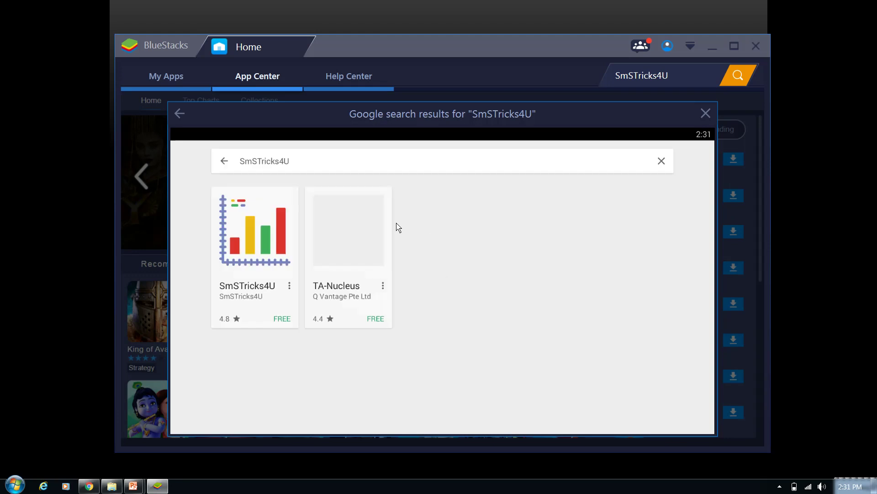
- Install SmSTricks4U from its Google Play page, accept its permissions, then close the search results
left_click(247, 259)
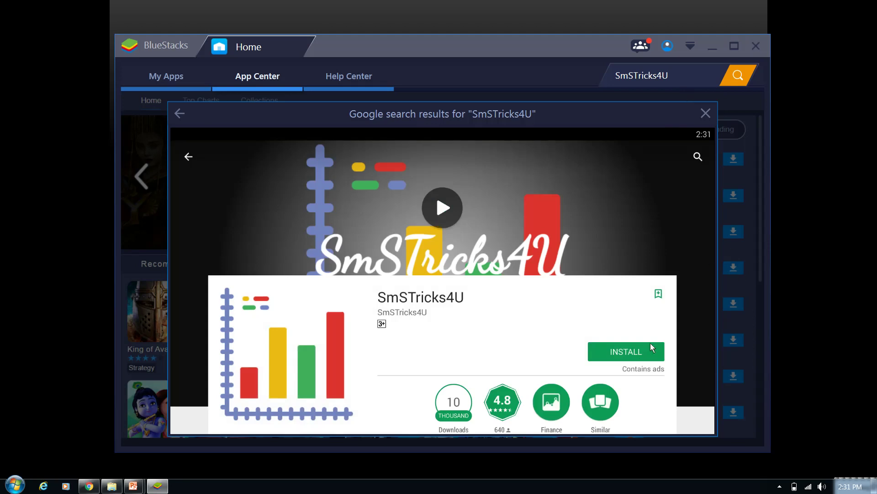
left_click(640, 359)
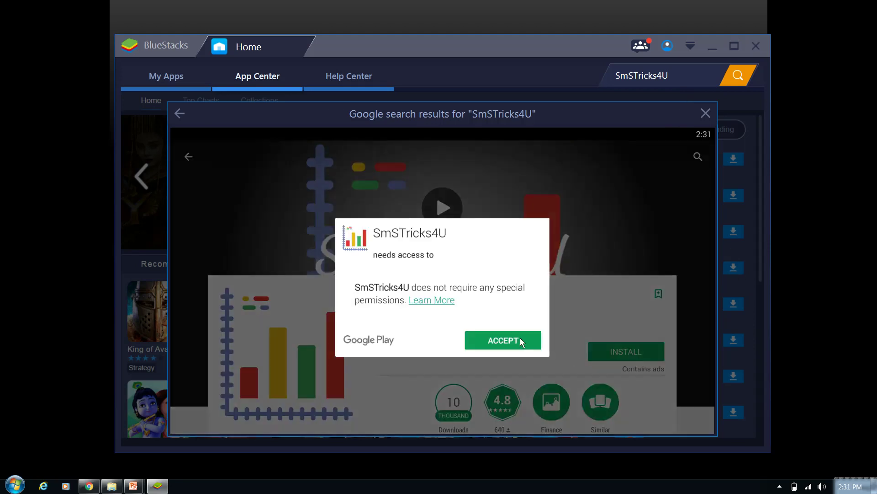
left_click(496, 345)
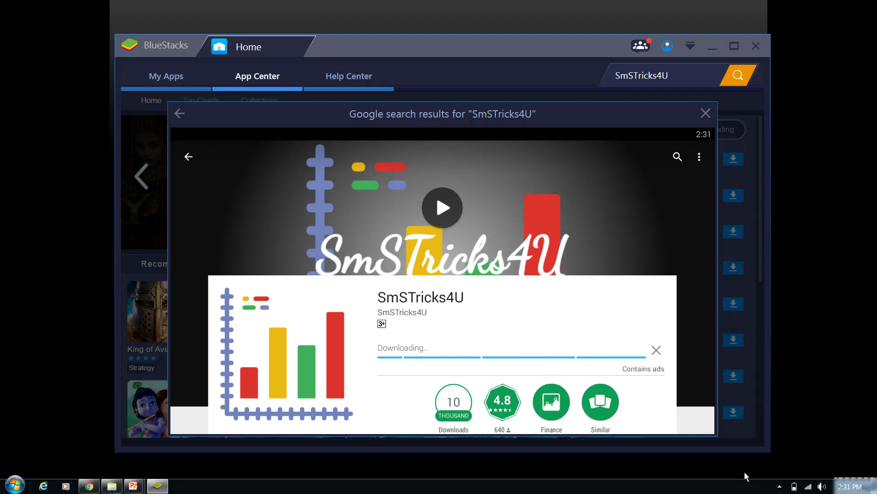
left_click(780, 486)
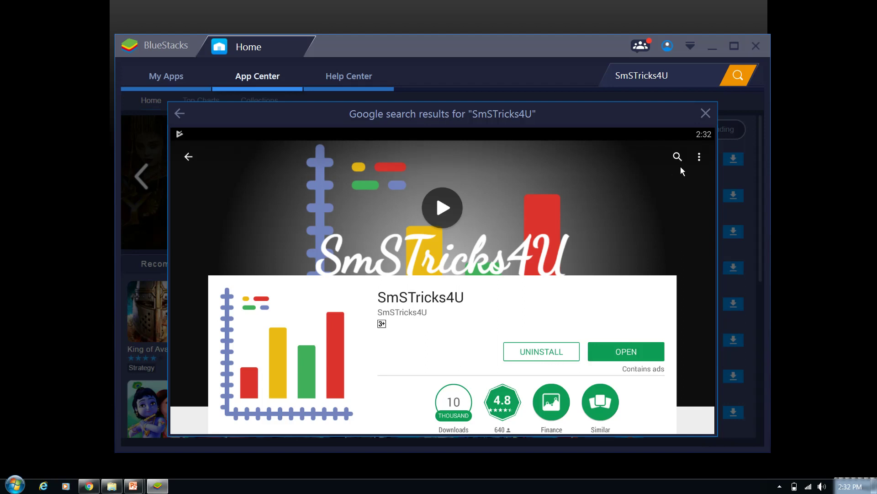
left_click(708, 117)
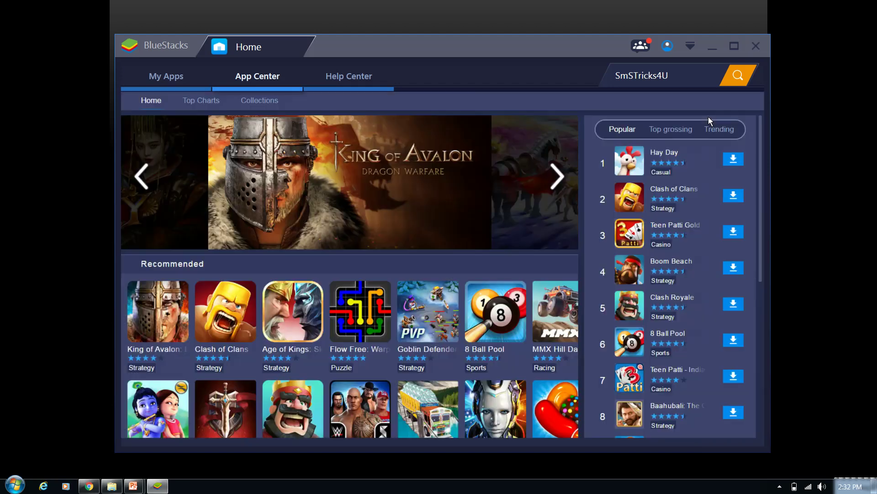
- Launch SmSTricks4U from the My Apps tab
left_click(181, 84)
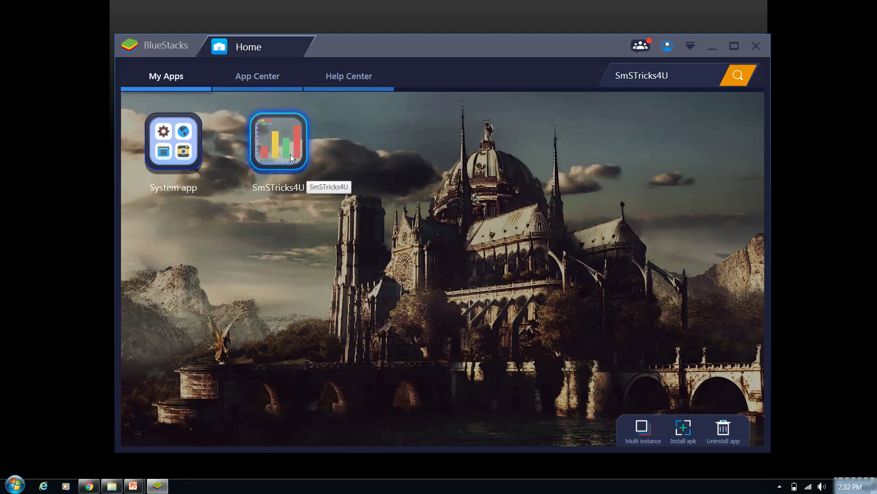
left_click(279, 141)
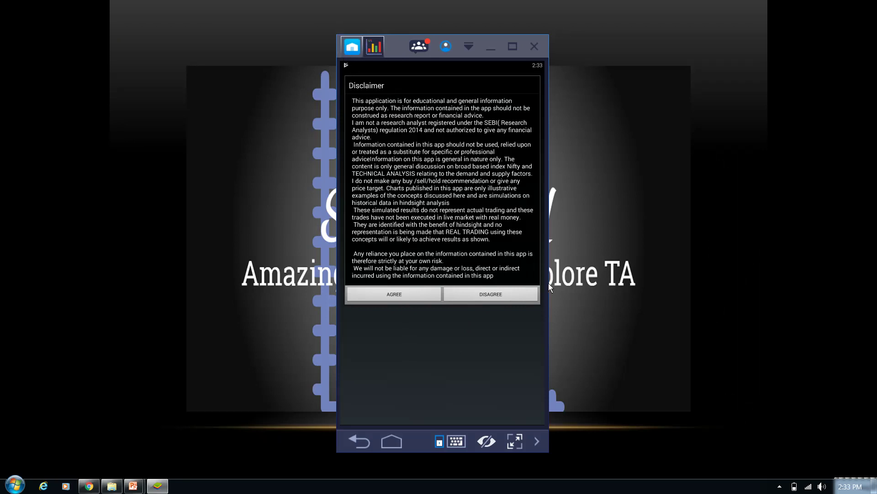
- Widen the BlueStacks window and move it up so the full Disclaimer and toolbar show
left_click_drag(549, 284, 580, 283)
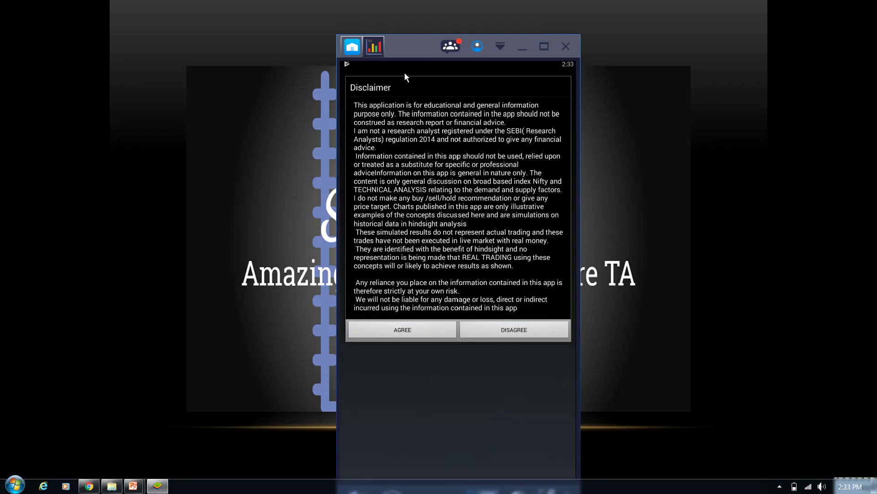
left_click_drag(405, 52, 403, 28)
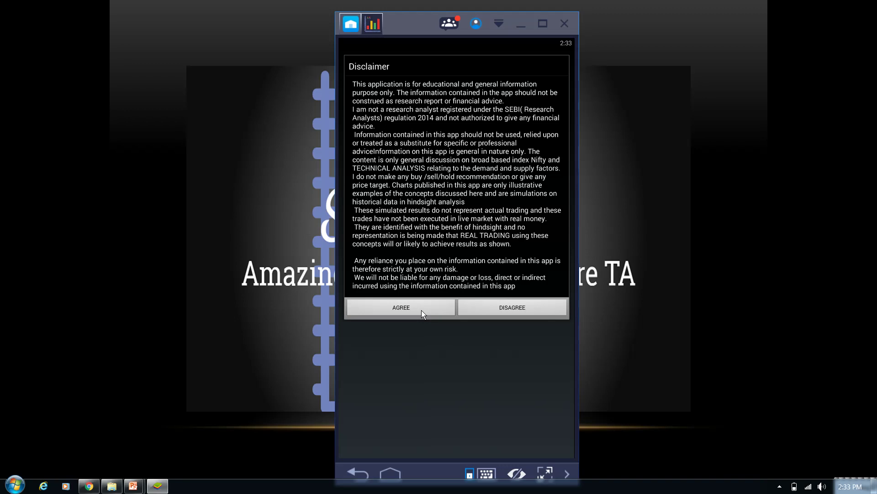
- Accept the SmSTricks4U disclaimer to open the Intraday tab listing breakout strategies and calculators
left_click(421, 309)
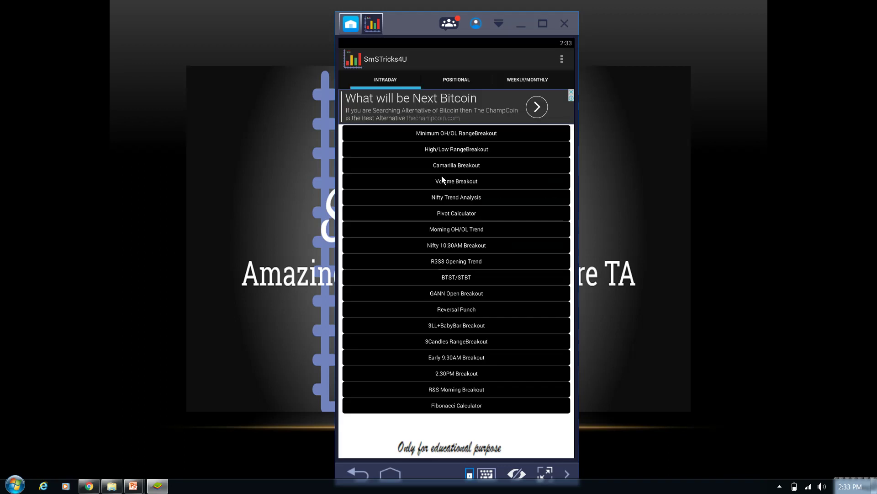